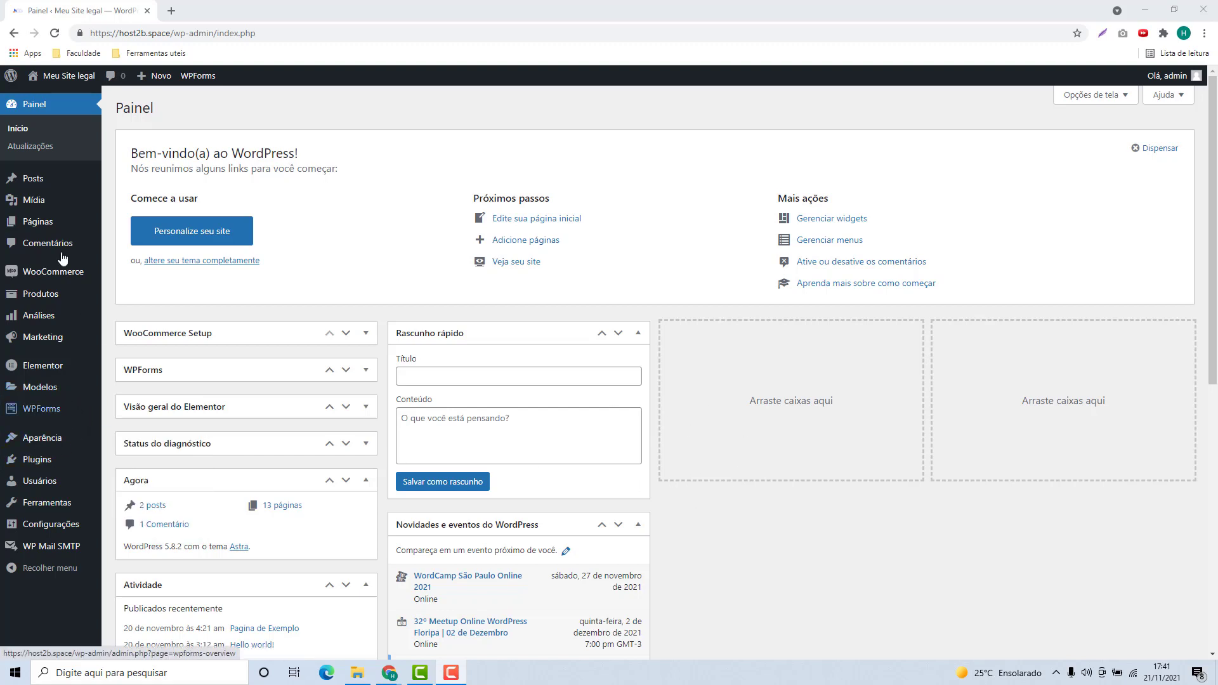
# Open the page for adding new plugins to the site.
pyautogui.click(36, 467)
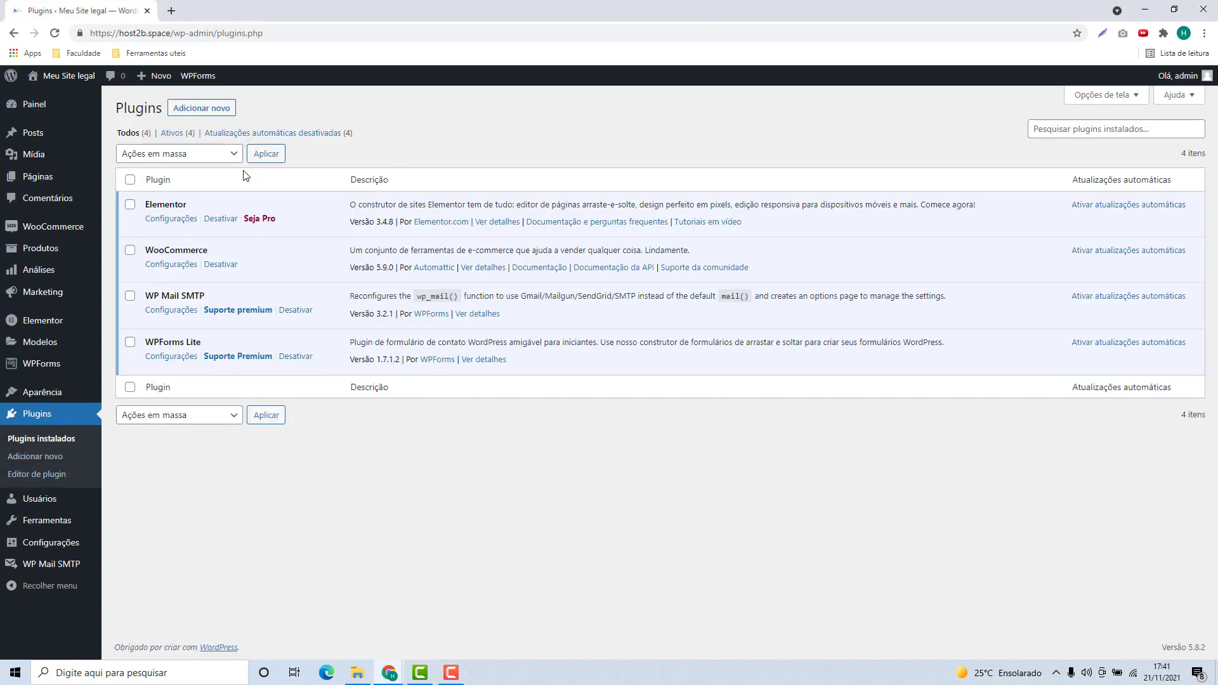
pyautogui.click(202, 112)
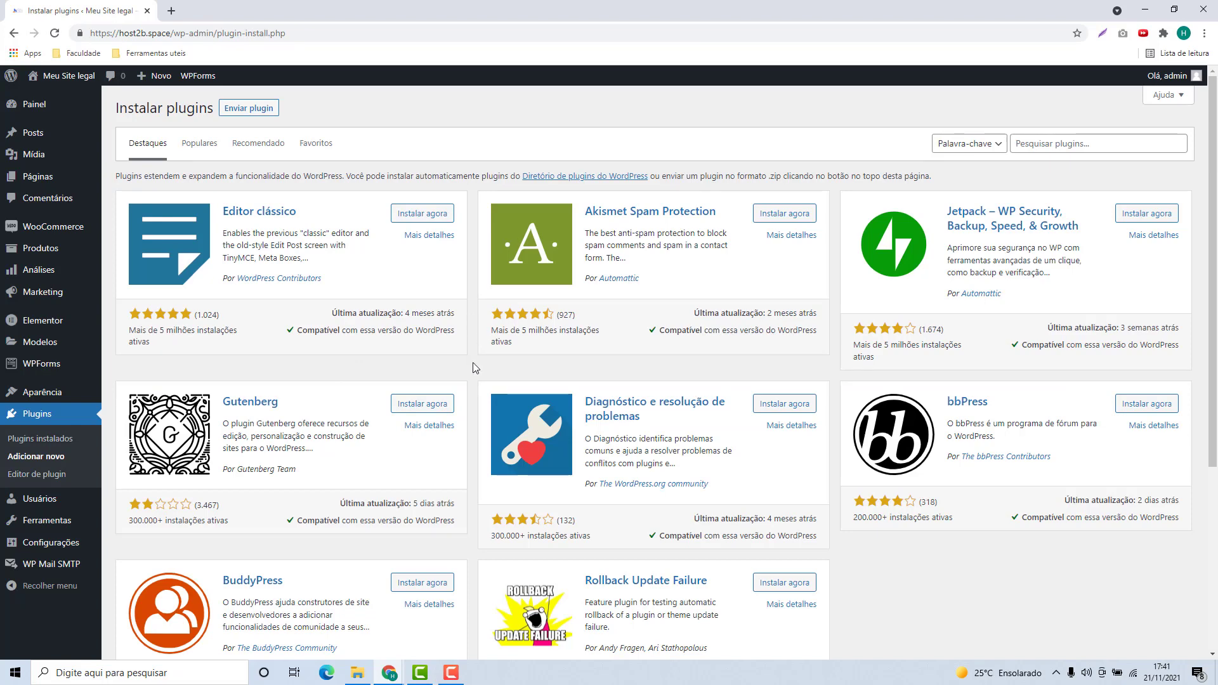
# Check the elementor-pro archive in the desktop folder using File Explorer, and return to the plugin installation page.
pyautogui.click(359, 672)
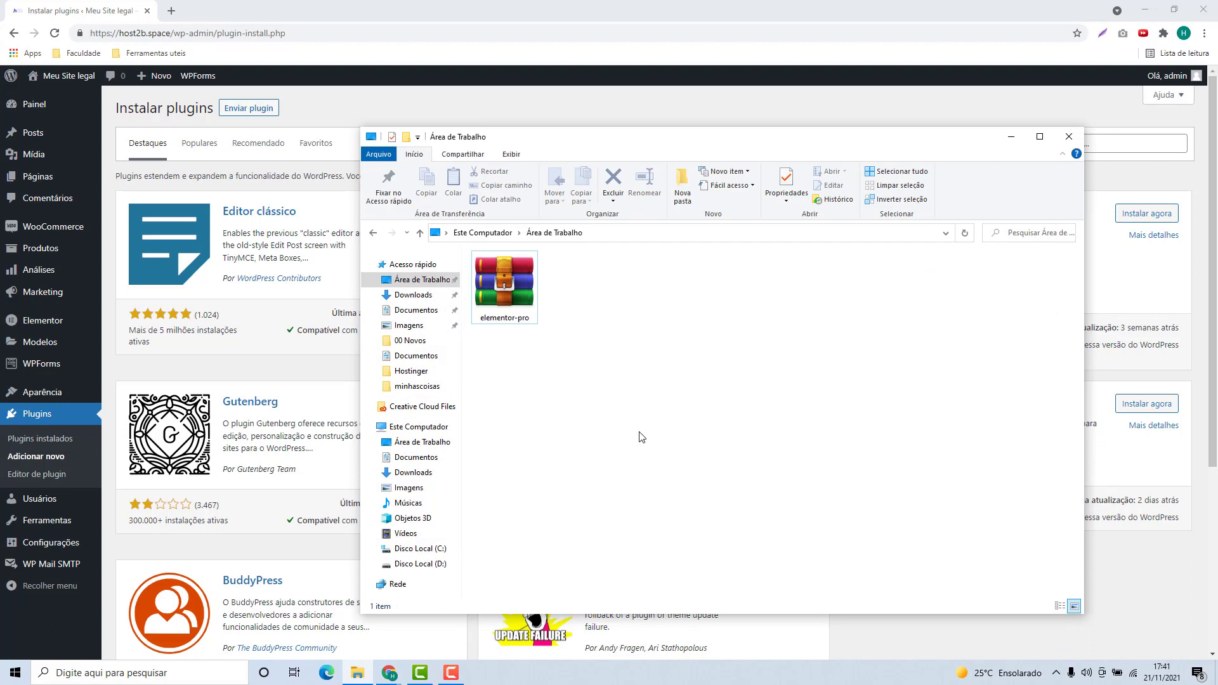
pyautogui.moveTo(640, 437); pyautogui.dragTo(506, 311)
pyautogui.click(575, 325)
pyautogui.moveTo(580, 346); pyautogui.dragTo(510, 302)
pyautogui.click(613, 358)
pyautogui.moveTo(595, 364); pyautogui.dragTo(466, 250)
pyautogui.click(591, 341)
pyautogui.moveTo(573, 365); pyautogui.dragTo(464, 246)
pyautogui.click(561, 349)
pyautogui.moveTo(570, 330); pyautogui.dragTo(536, 318)
pyautogui.click(567, 361)
pyautogui.click(349, 373)
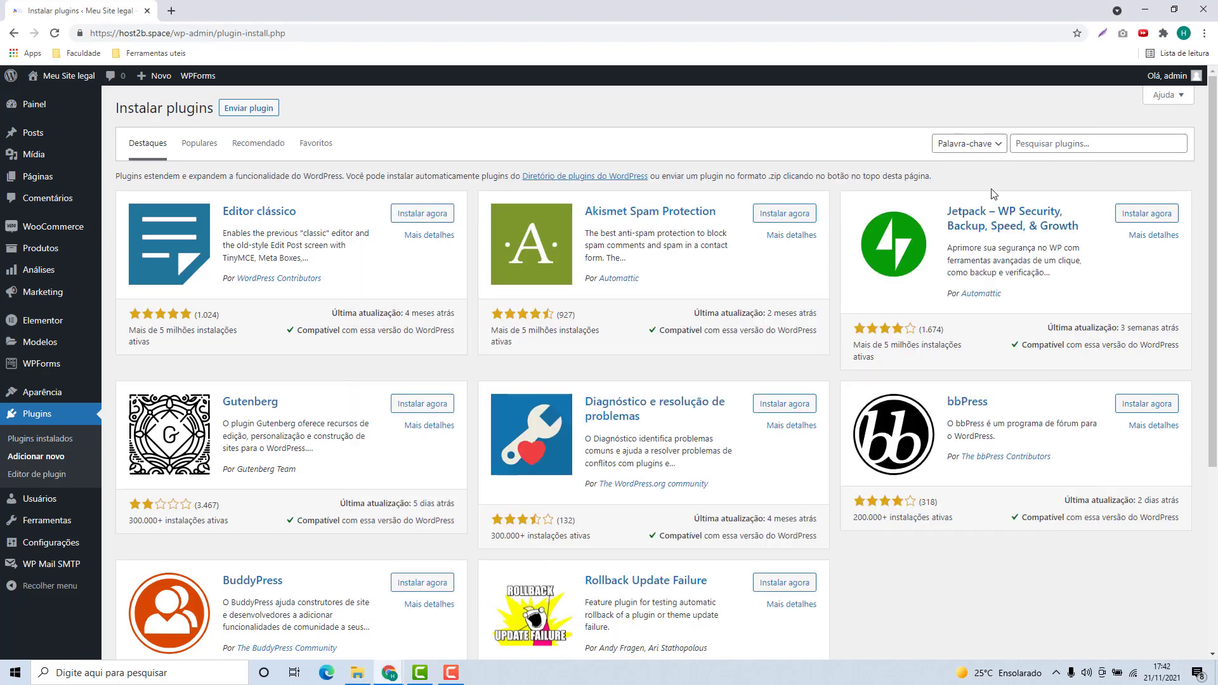
# Search the plugin directory for "elementor".
pyautogui.click(1068, 150)
pyautogui.write('elementor')
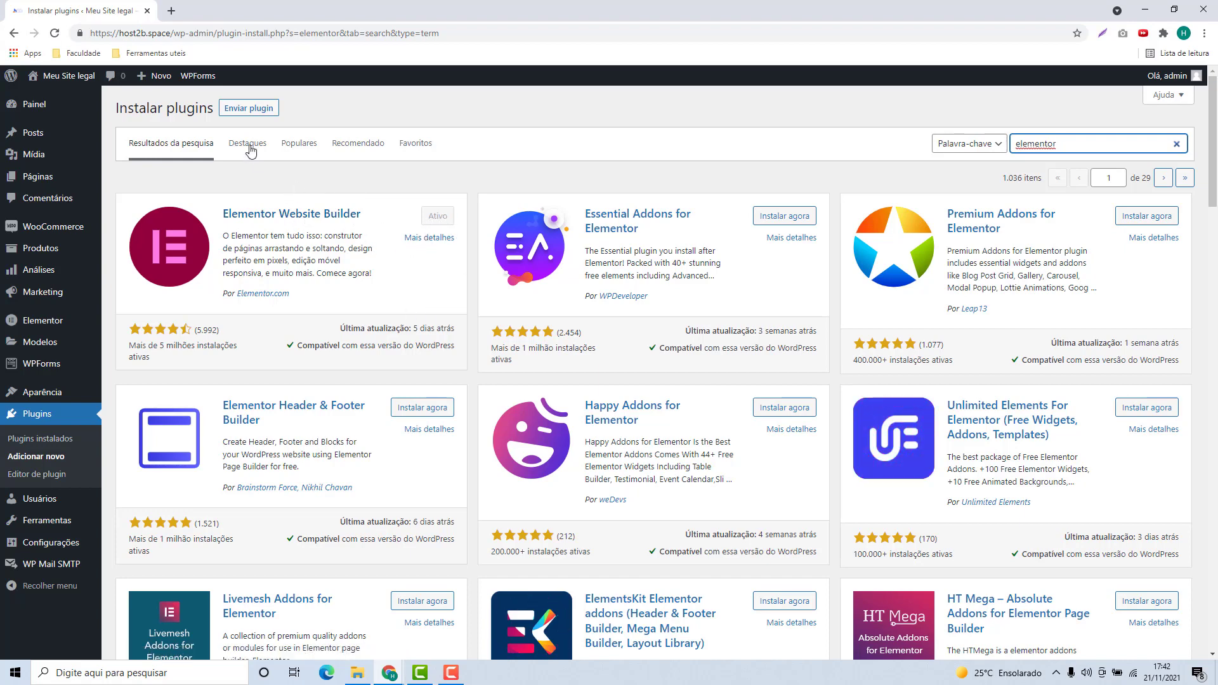
# Upload elementor-pro.zip from the desktop as a plugin, then install and activate it.
pyautogui.click(243, 112)
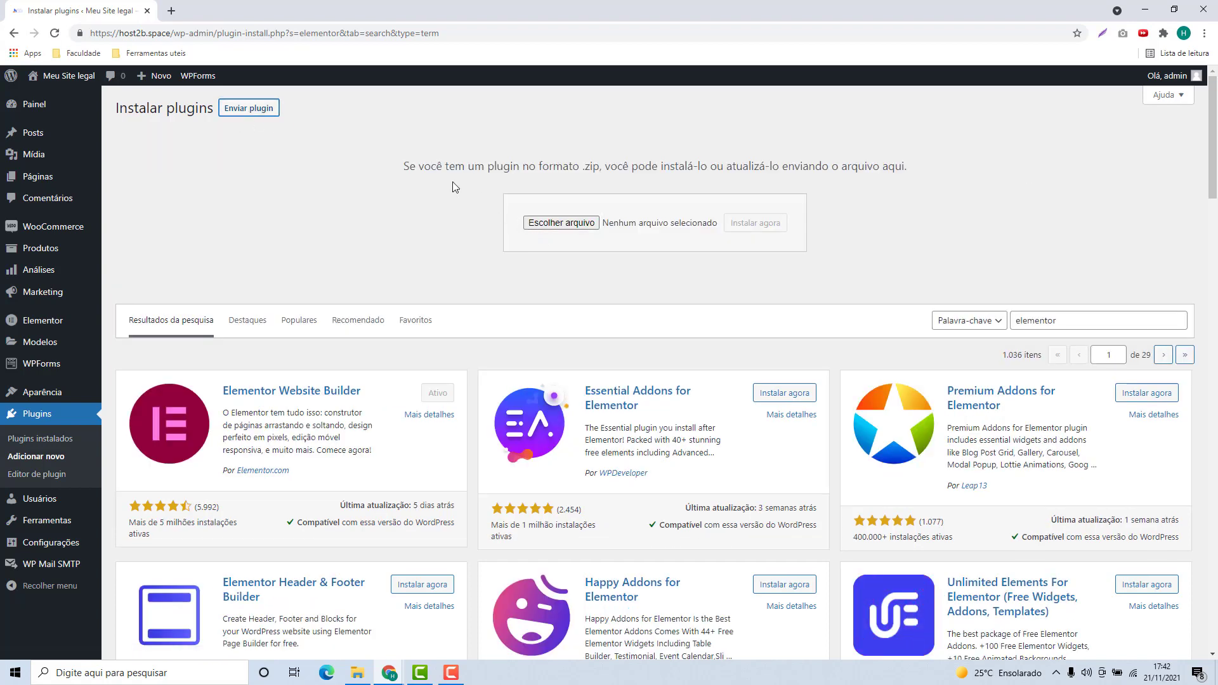
pyautogui.click(558, 224)
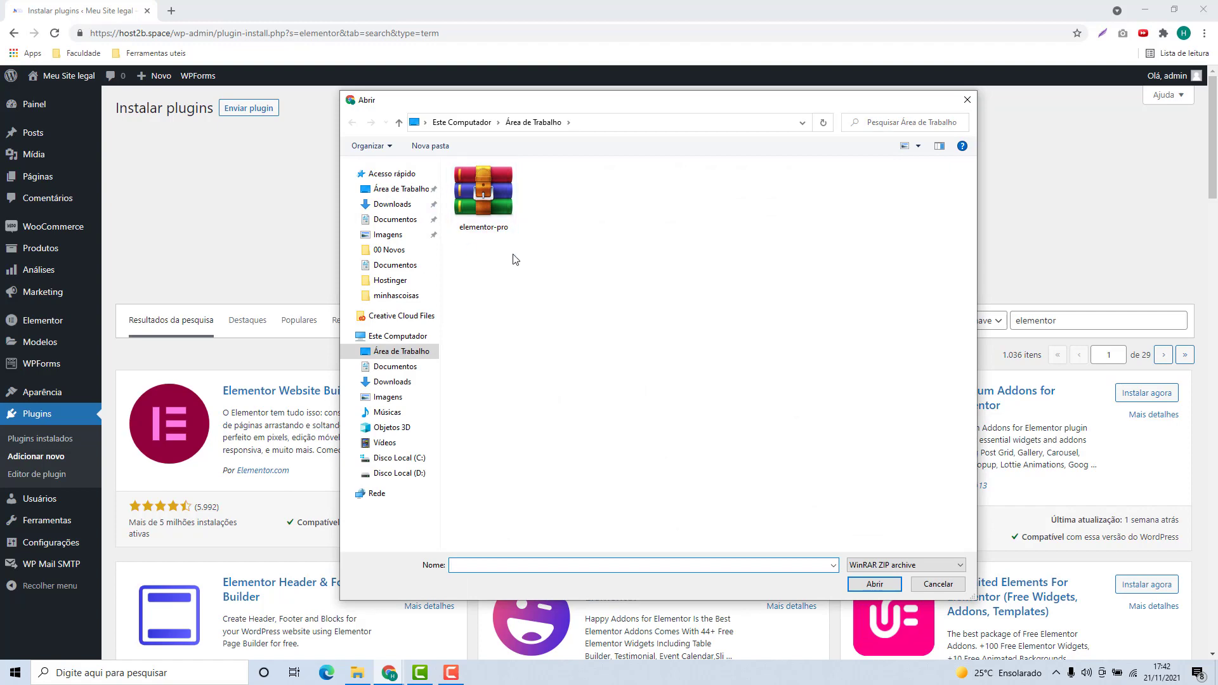
pyautogui.click(485, 203)
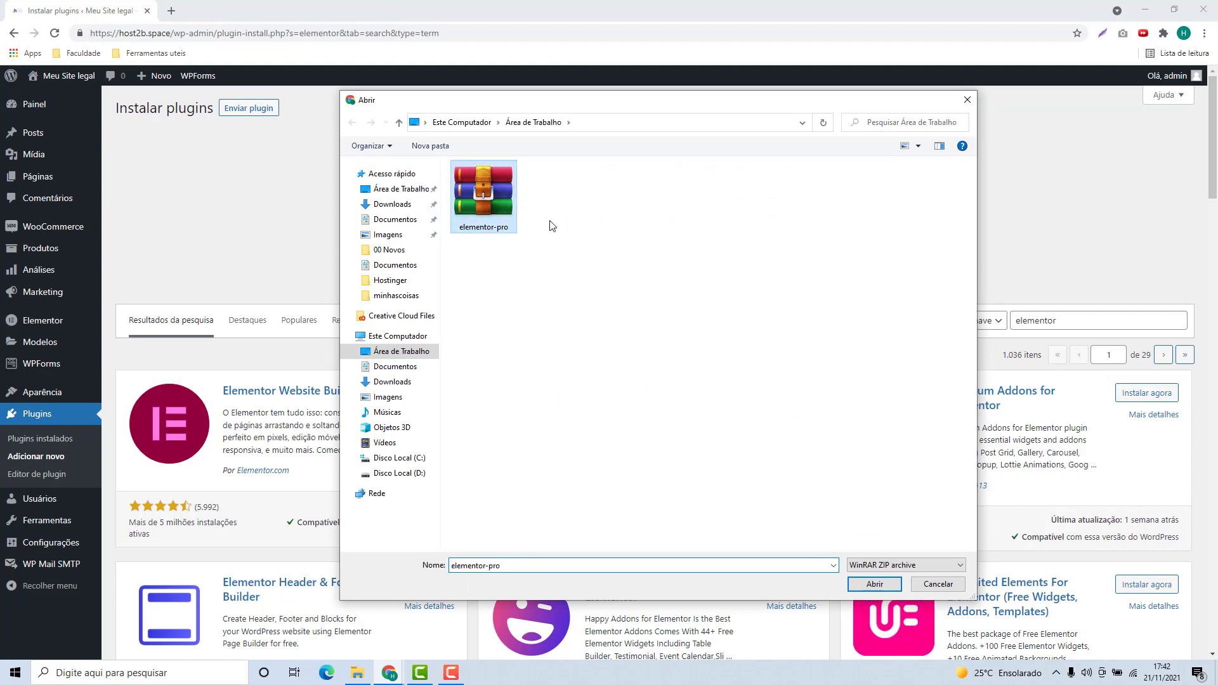
pyautogui.click(876, 585)
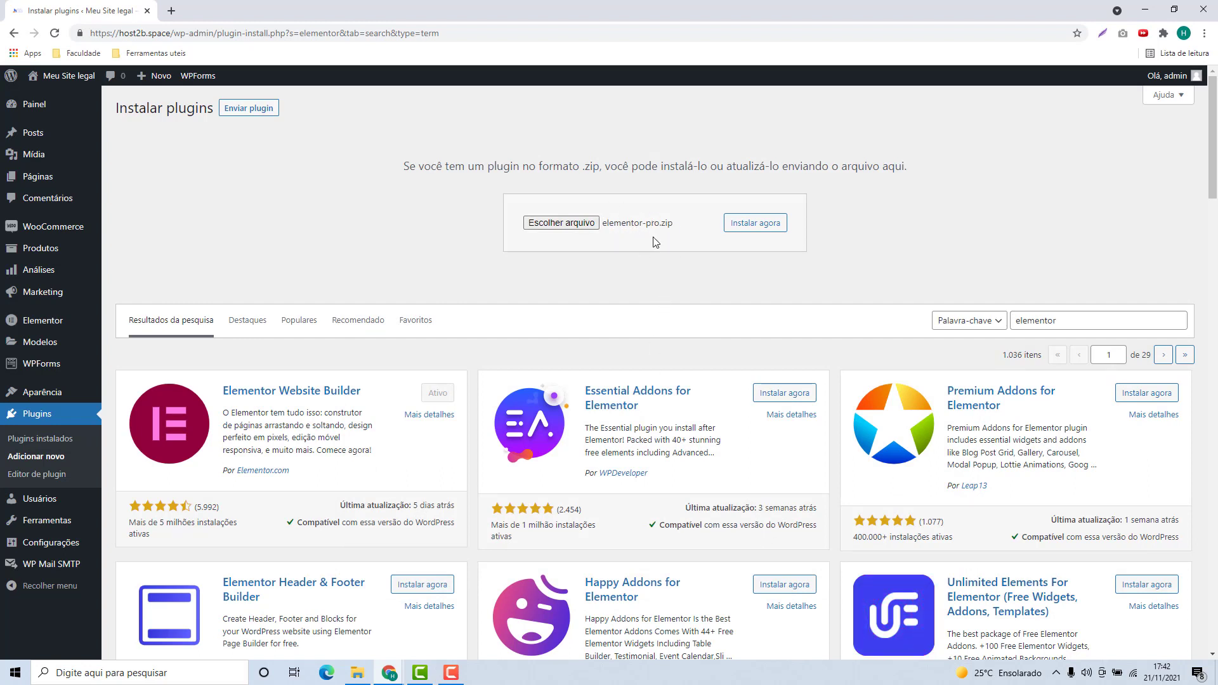
pyautogui.click(762, 226)
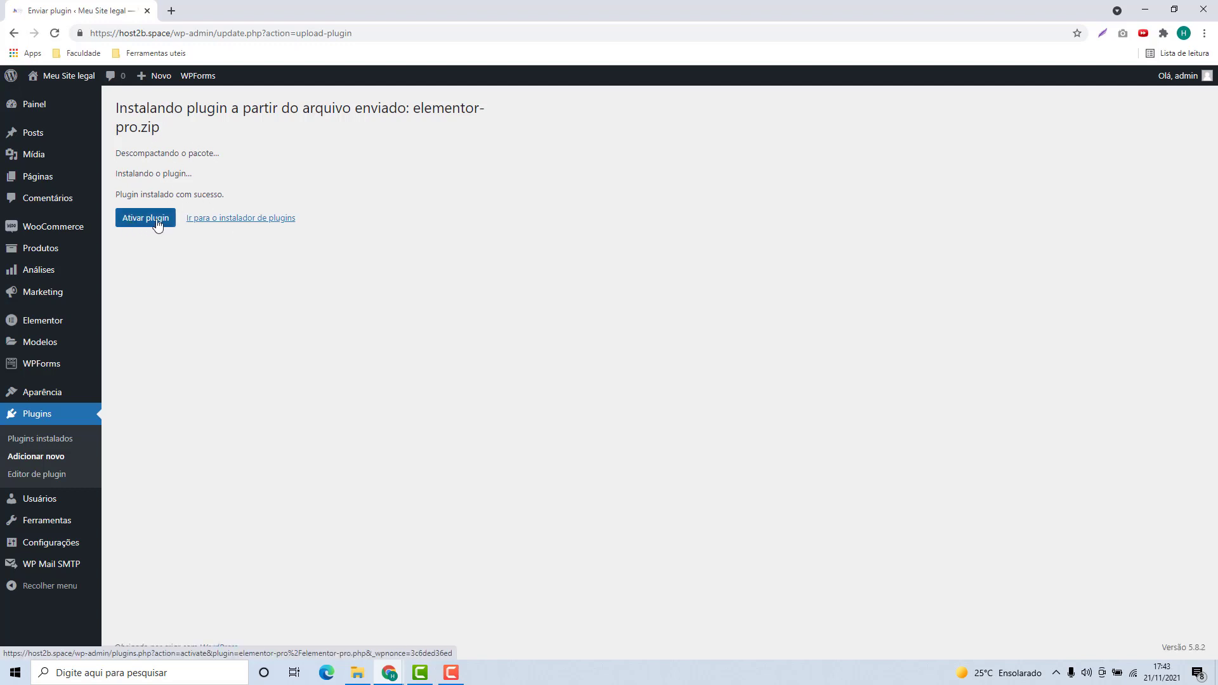
pyautogui.click(157, 223)
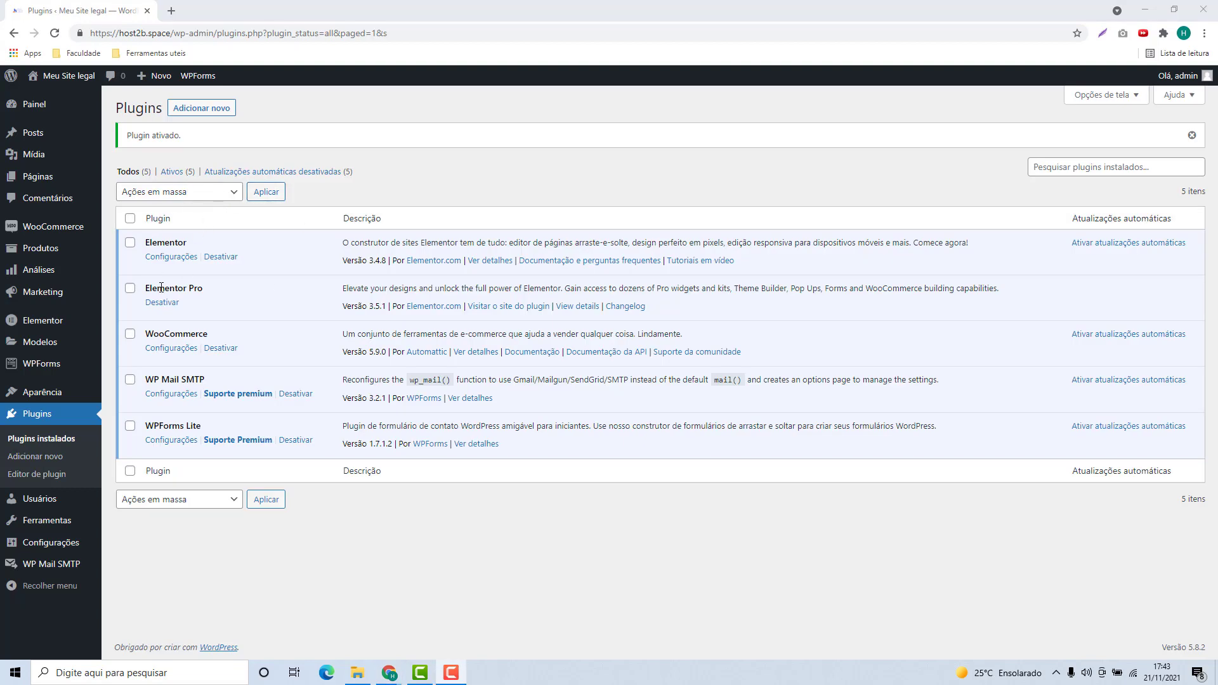
# Check the Elementor and Elementor Pro entries in the list of installed plugins.
pyautogui.doubleClick(156, 243)
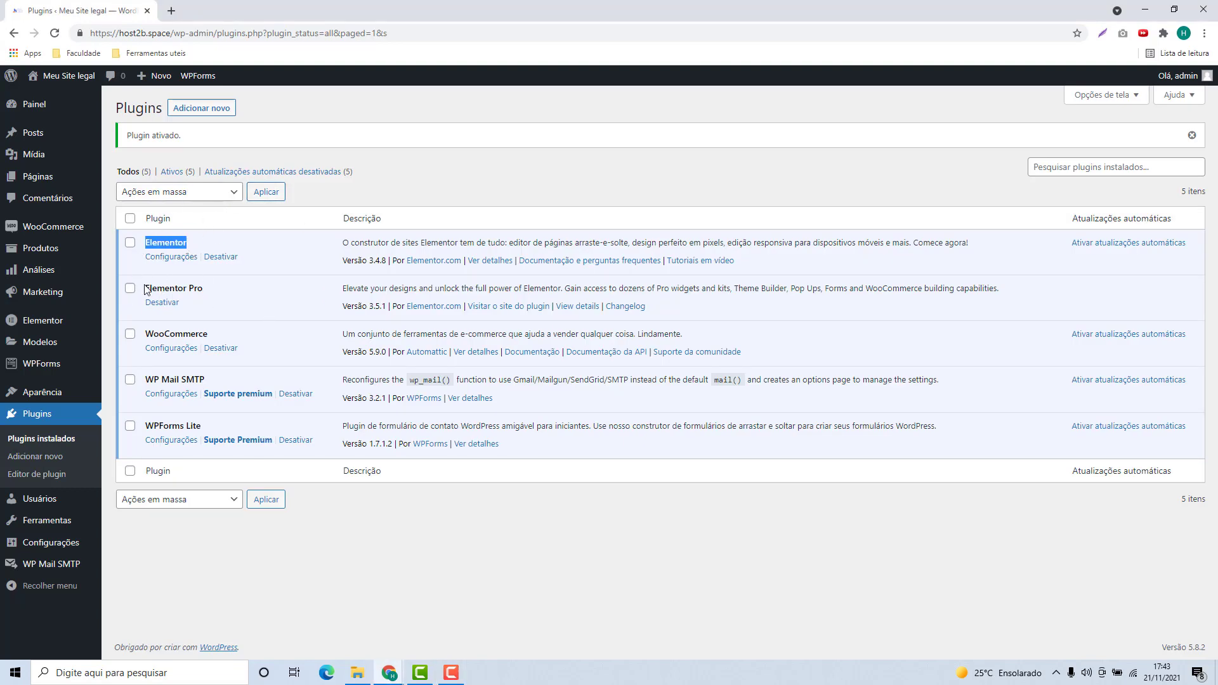
pyautogui.moveTo(146, 290); pyautogui.dragTo(203, 289)
pyautogui.click(234, 297)
# Create a new page and title it "Exemplo".
pyautogui.moveTo(42, 180)
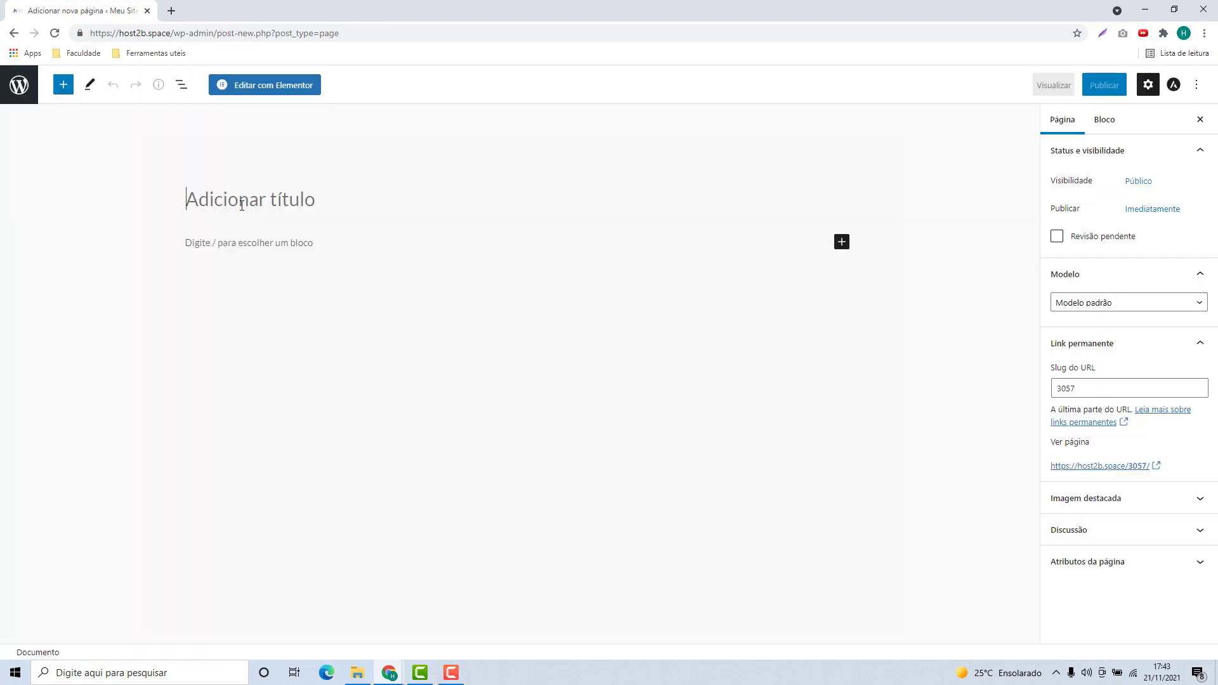
pyautogui.click(242, 205)
pyautogui.write('E')
pyautogui.press('BackSpace')
pyautogui.write('Ex')
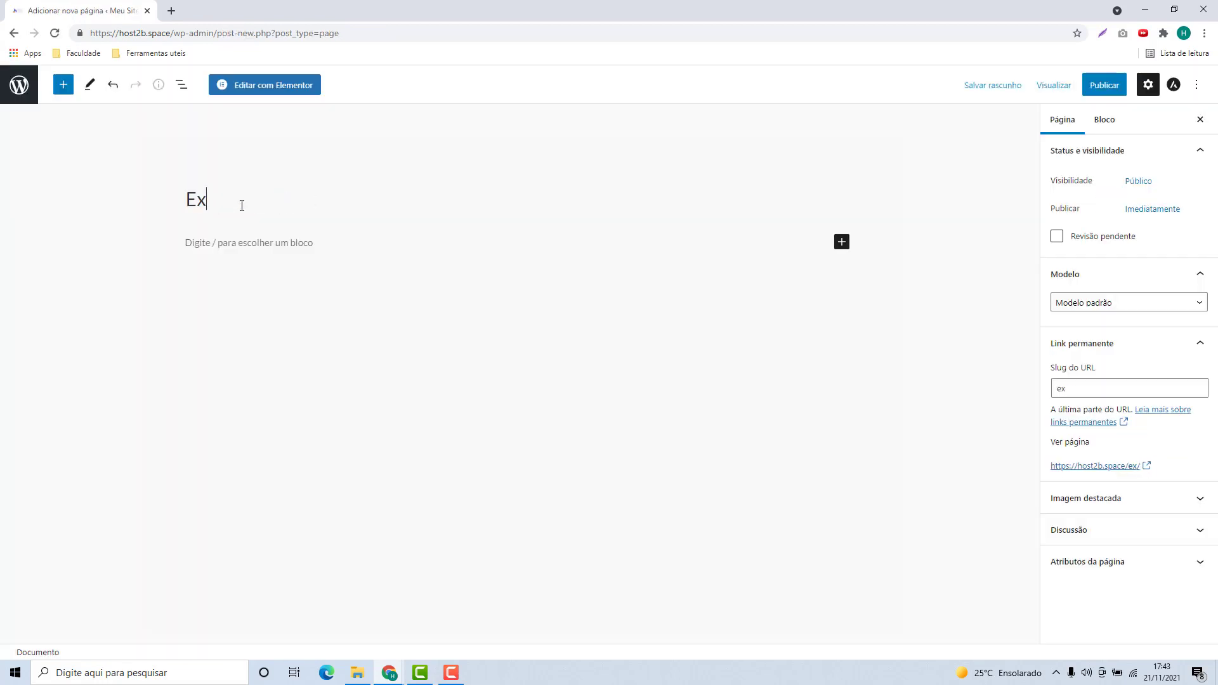
pyautogui.write('emplo')
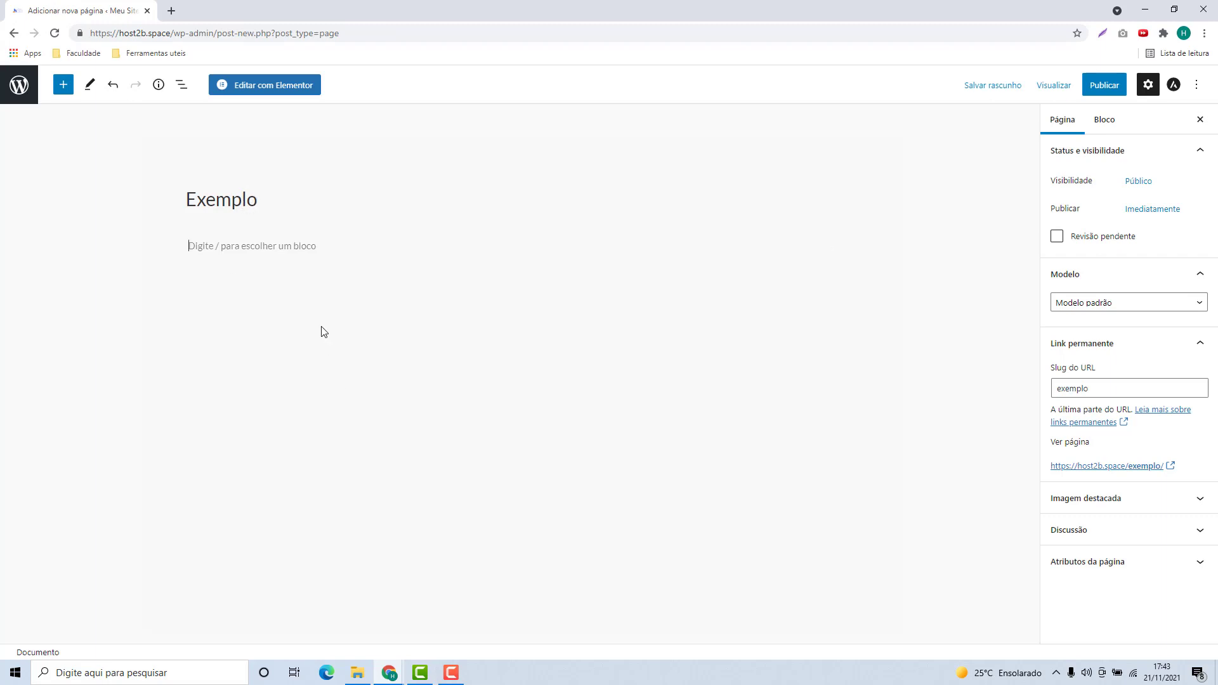
# Open the Exemplo page for editing with Elementor and look through its Pro widgets.
pyautogui.click(283, 87)
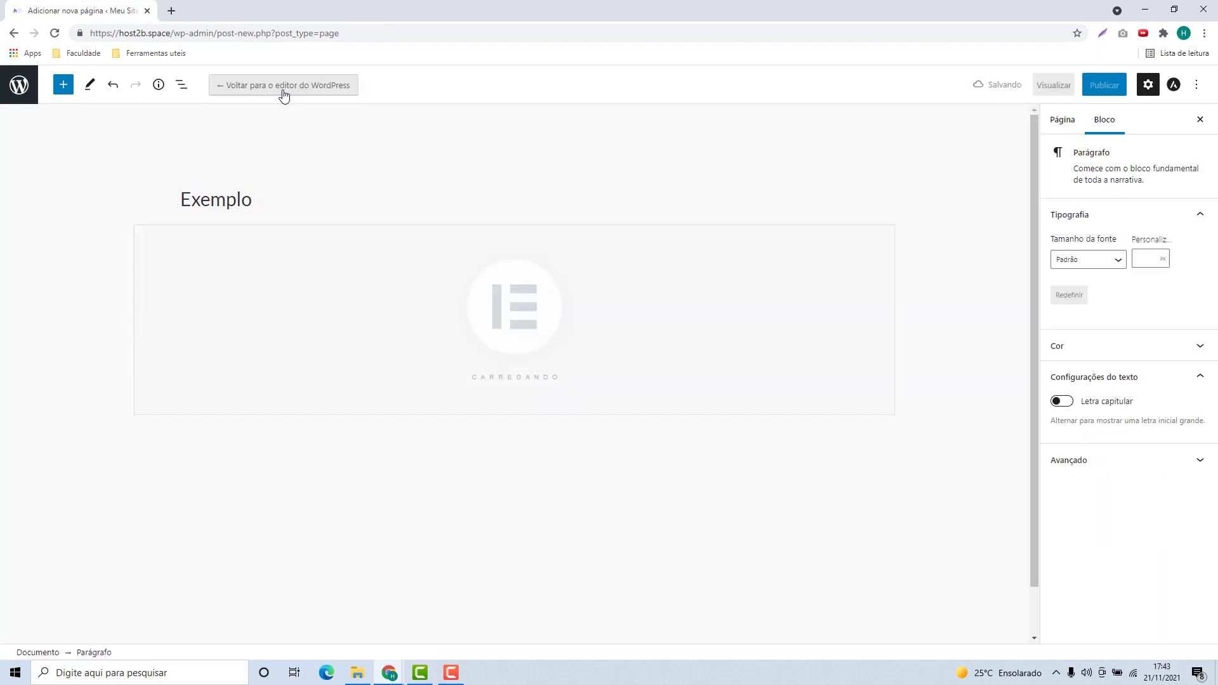
pyautogui.scroll(-4, 111, 251)
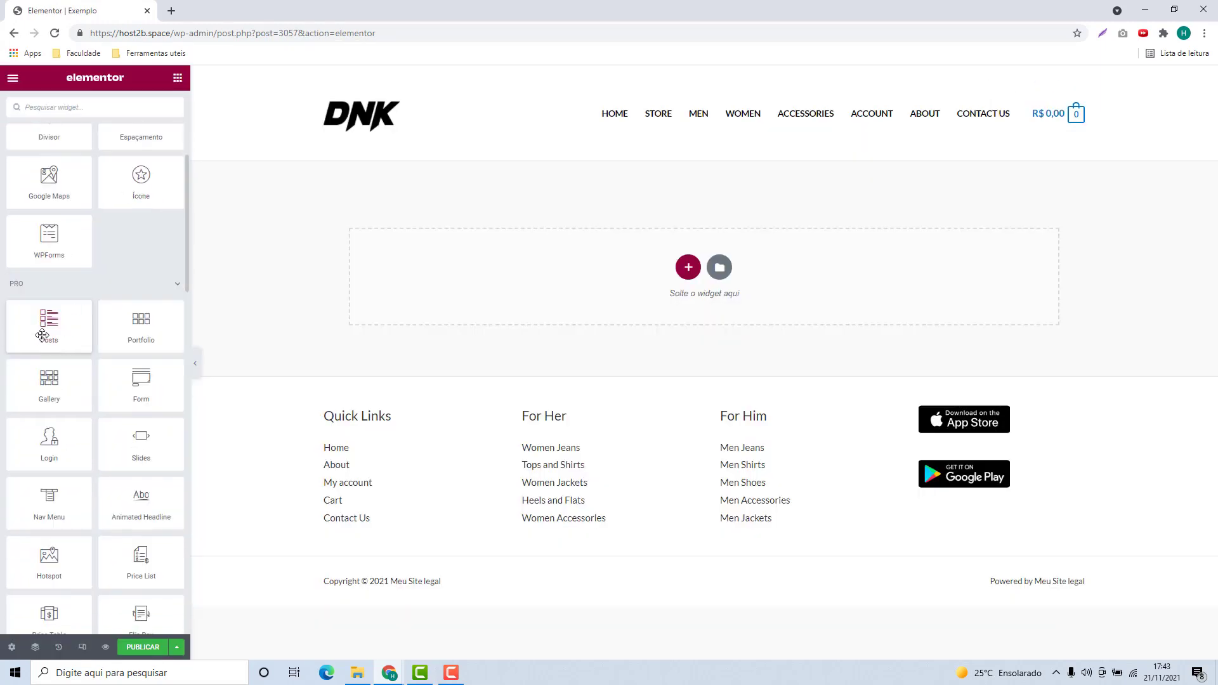
pyautogui.scroll(-1, 28, 314)
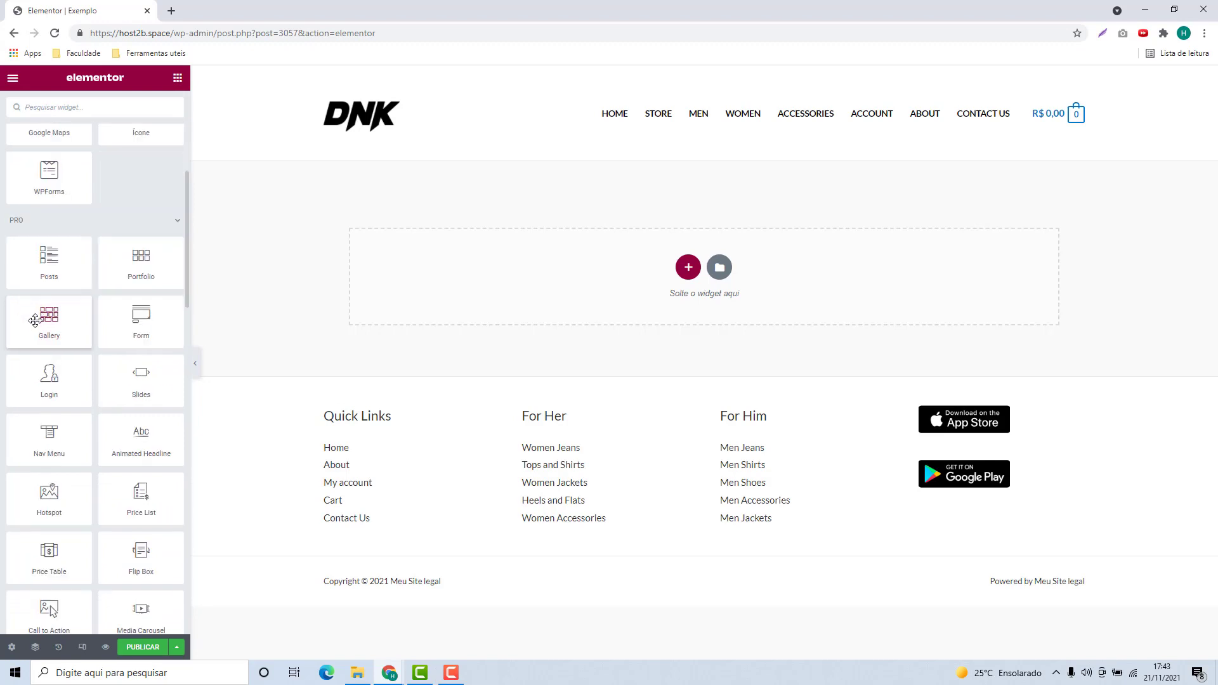
pyautogui.scroll(-4, 35, 321)
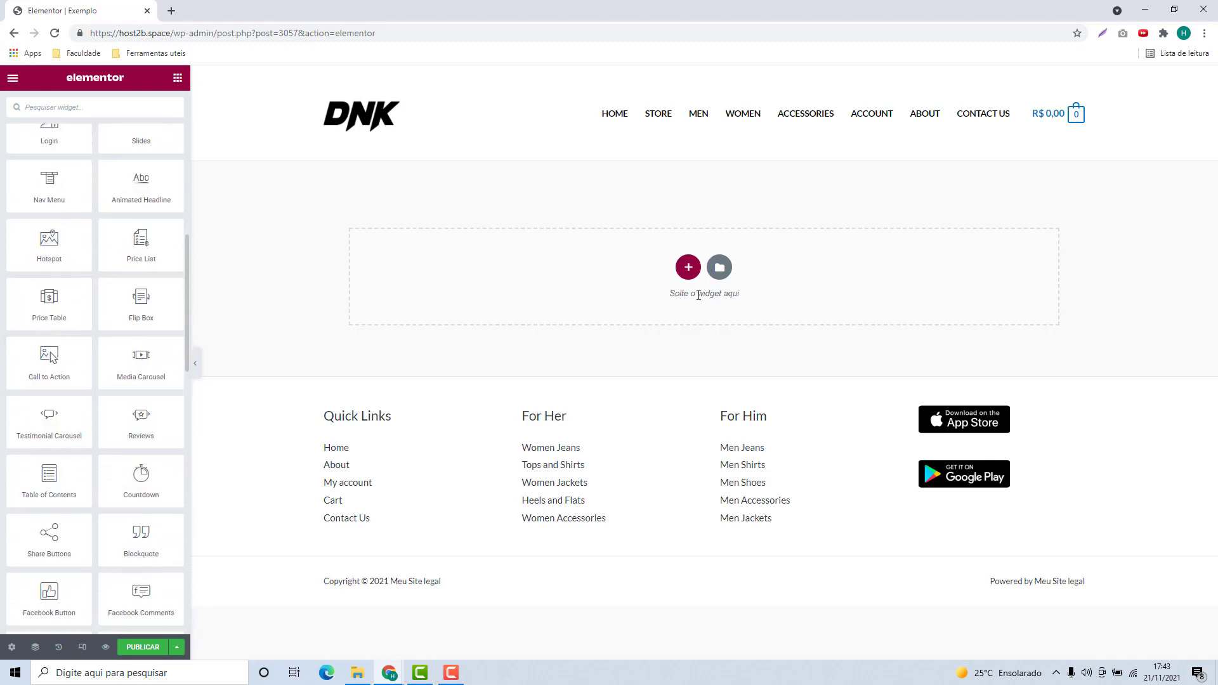
# Add a single-column section to the page and place a Posts widget in it.
pyautogui.click(689, 268)
pyautogui.click(529, 305)
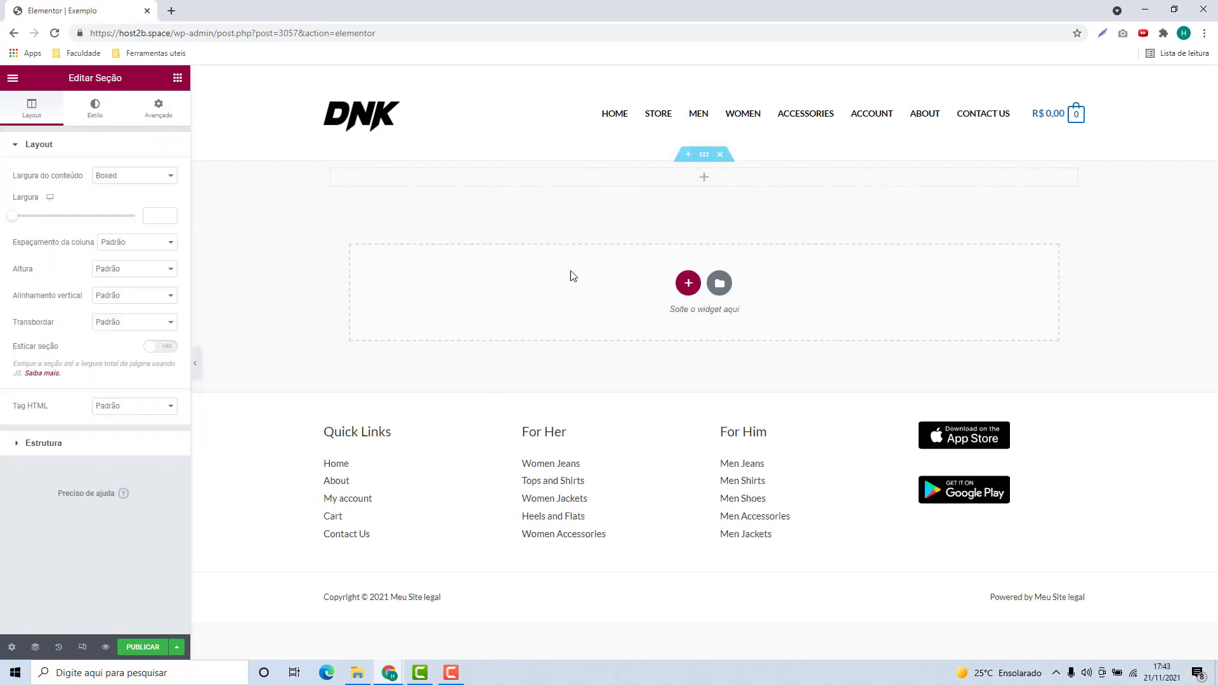
pyautogui.click(178, 78)
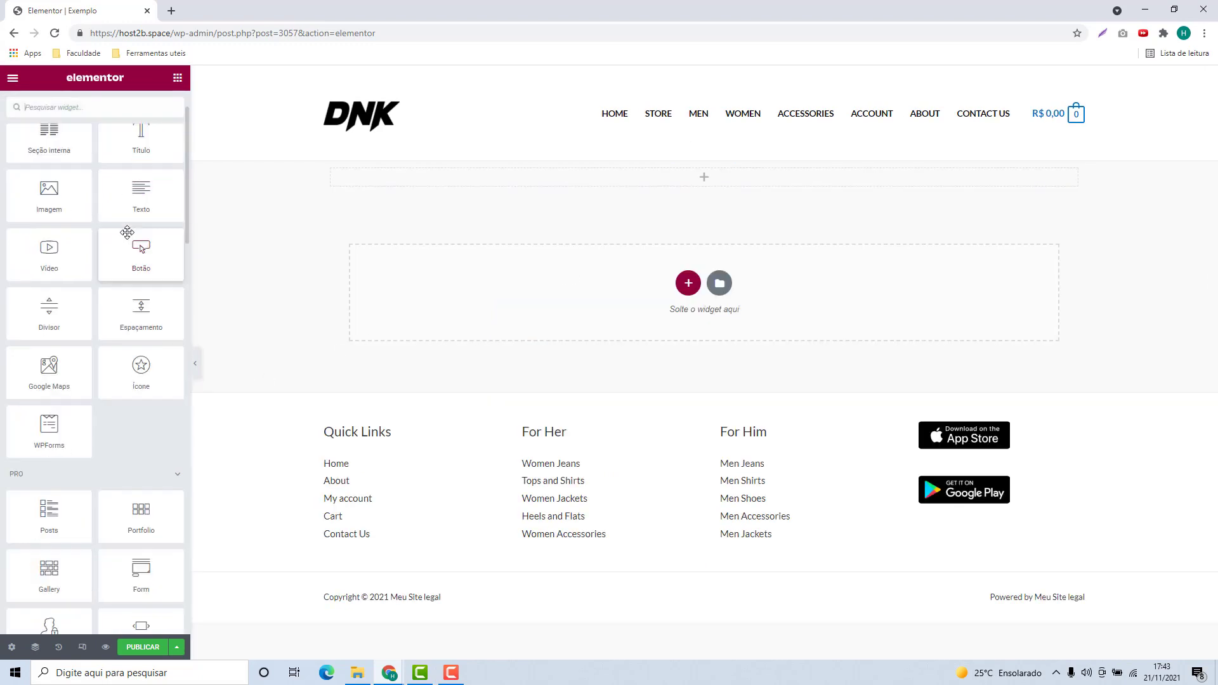
pyautogui.scroll(-3, 127, 233)
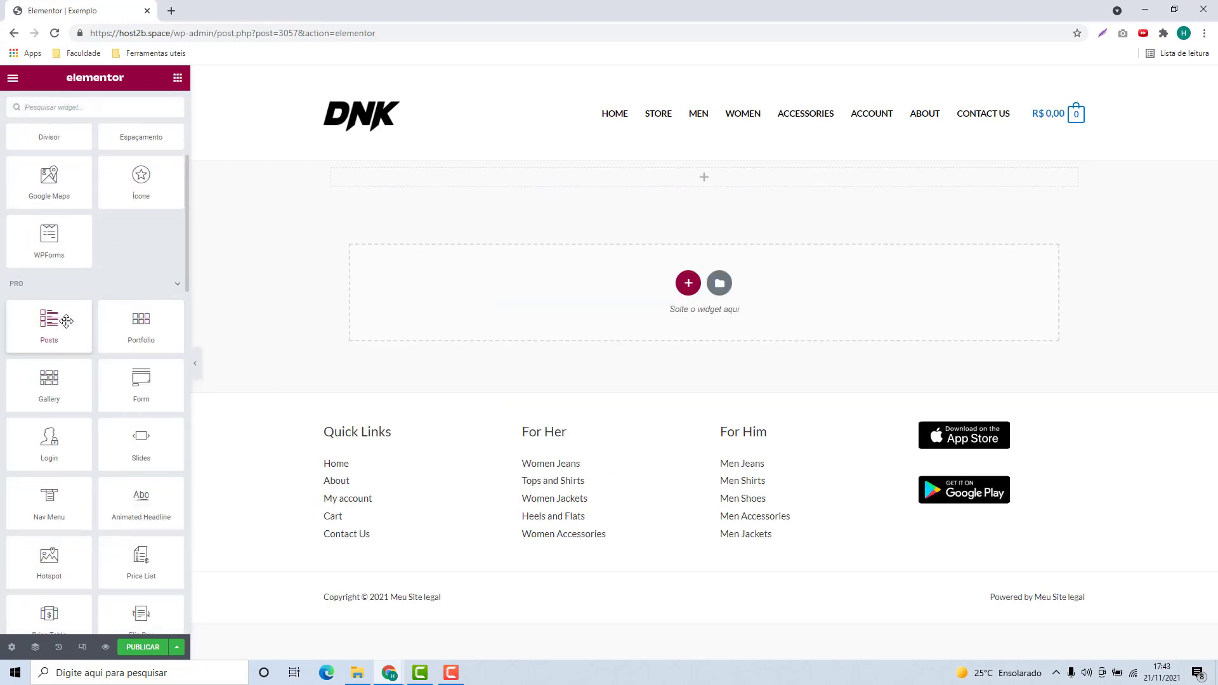
pyautogui.moveTo(66, 320); pyautogui.dragTo(606, 170)
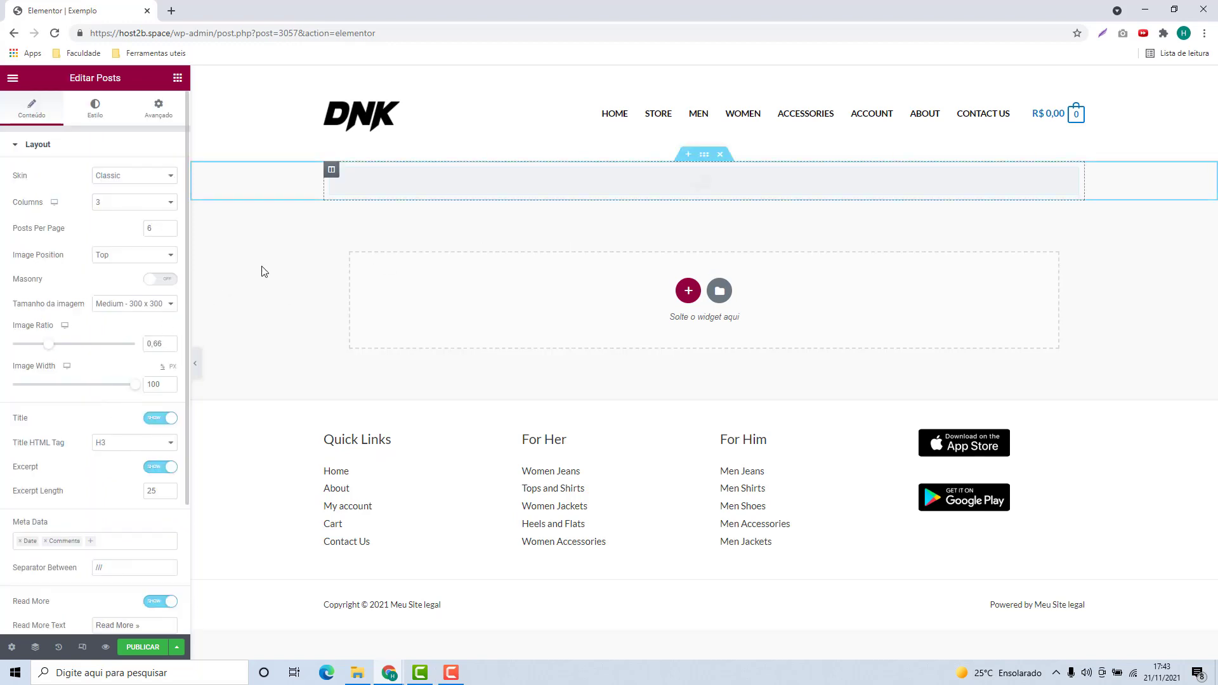
# Place an Animated Headline widget below the posts in the same section.
pyautogui.click(178, 78)
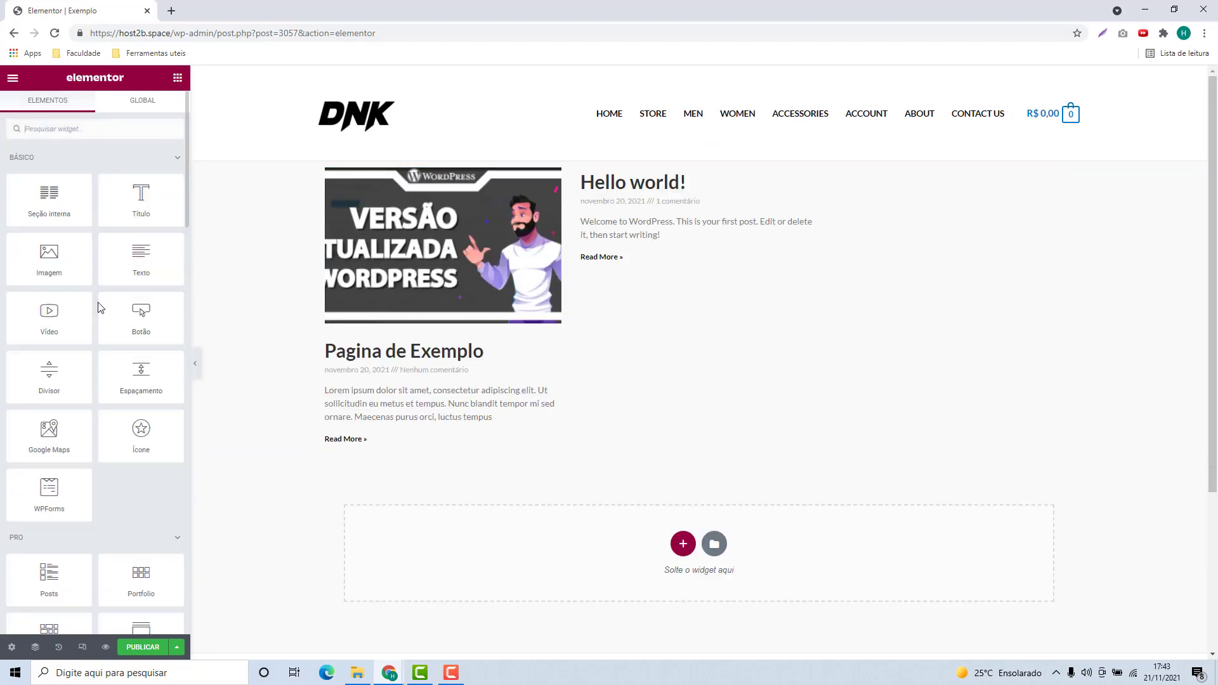
pyautogui.scroll(-6, 98, 308)
pyautogui.moveTo(142, 388); pyautogui.dragTo(375, 452)
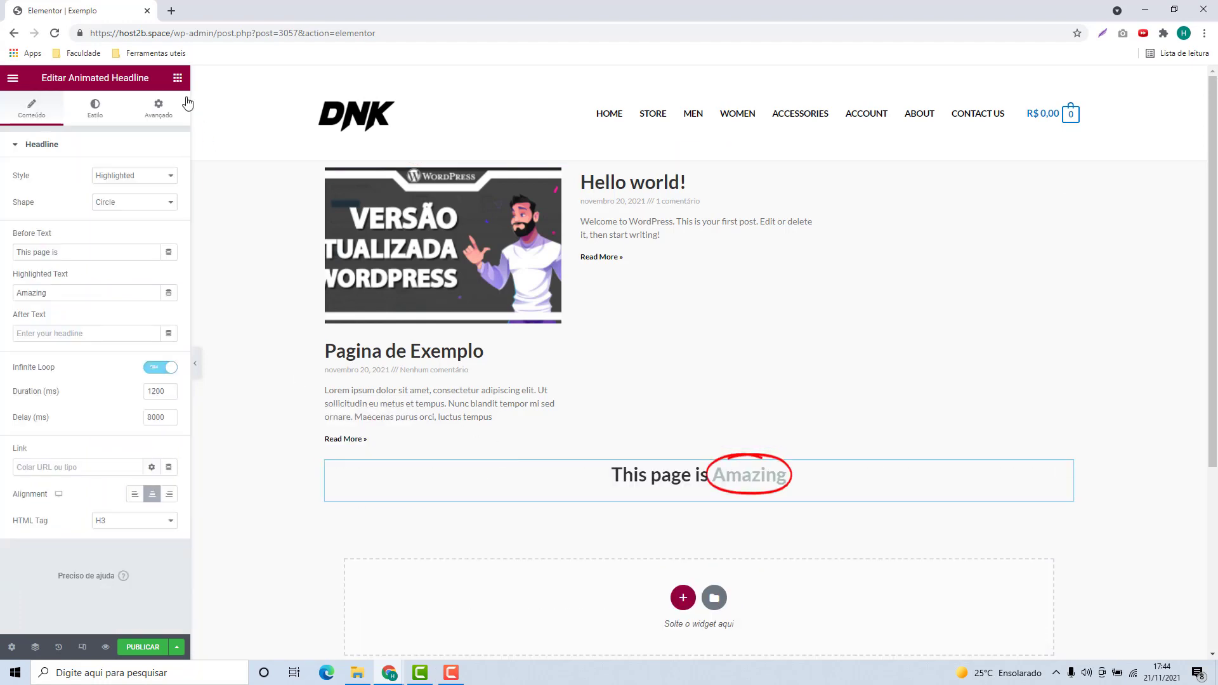
# Place a Video Playlist widget directly below the animated headline.
pyautogui.click(178, 77)
pyautogui.scroll(-8, 142, 279)
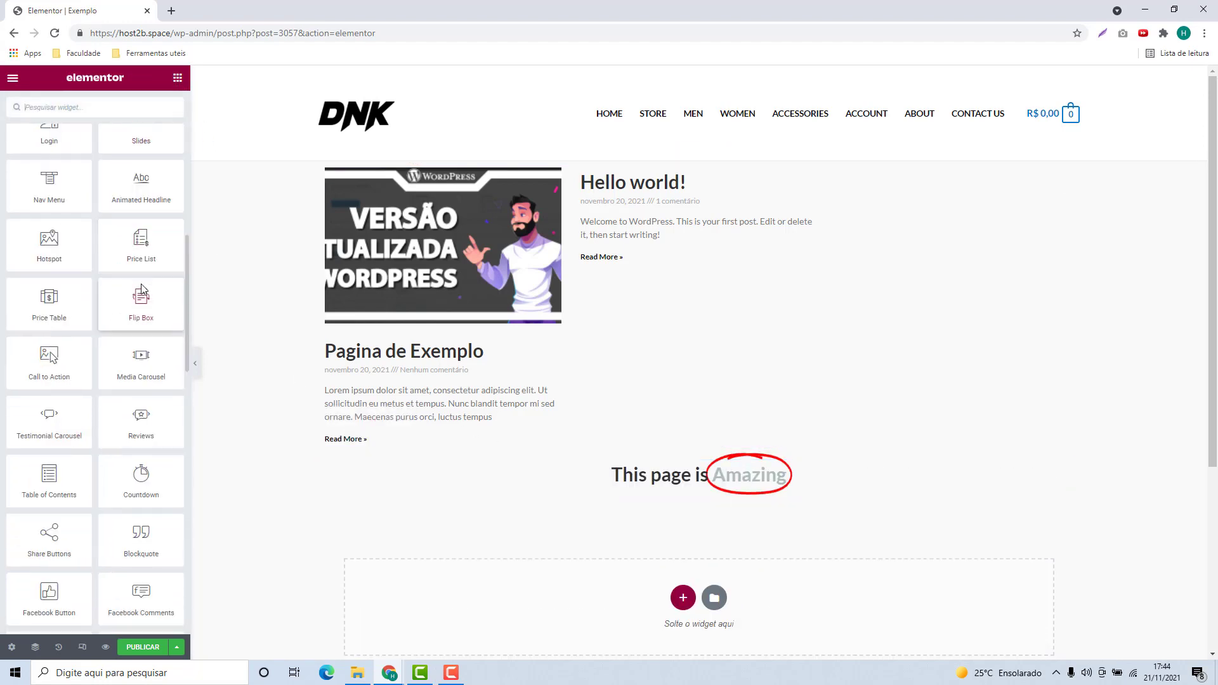
pyautogui.scroll(-4, 141, 289)
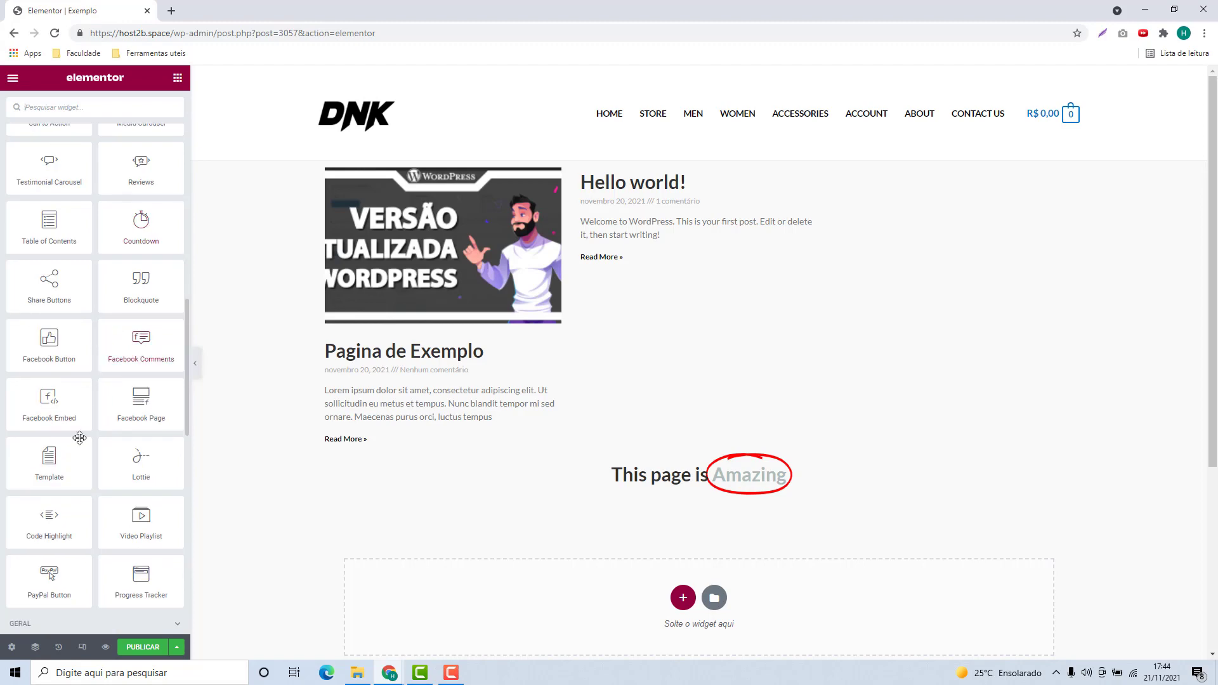
pyautogui.moveTo(104, 522); pyautogui.dragTo(555, 494)
pyautogui.scroll(-4, 574, 498)
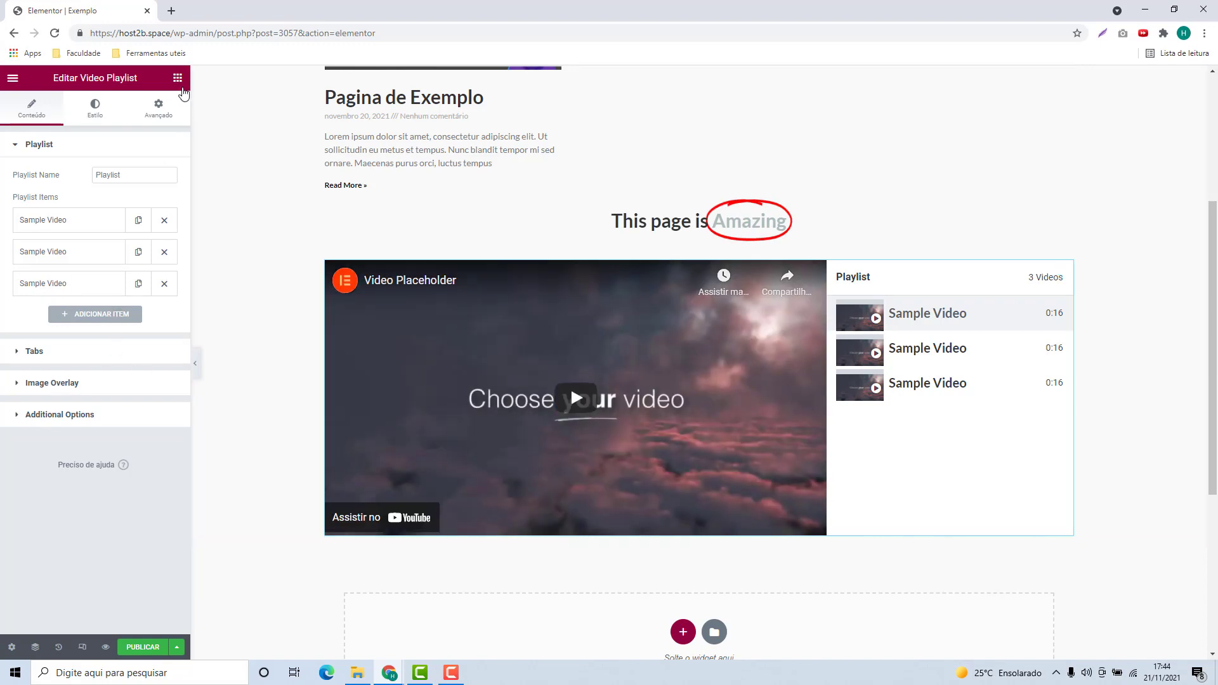
# Look through the remaining widgets and browse the page templates in the template library.
pyautogui.click(178, 80)
pyautogui.scroll(-10, 114, 363)
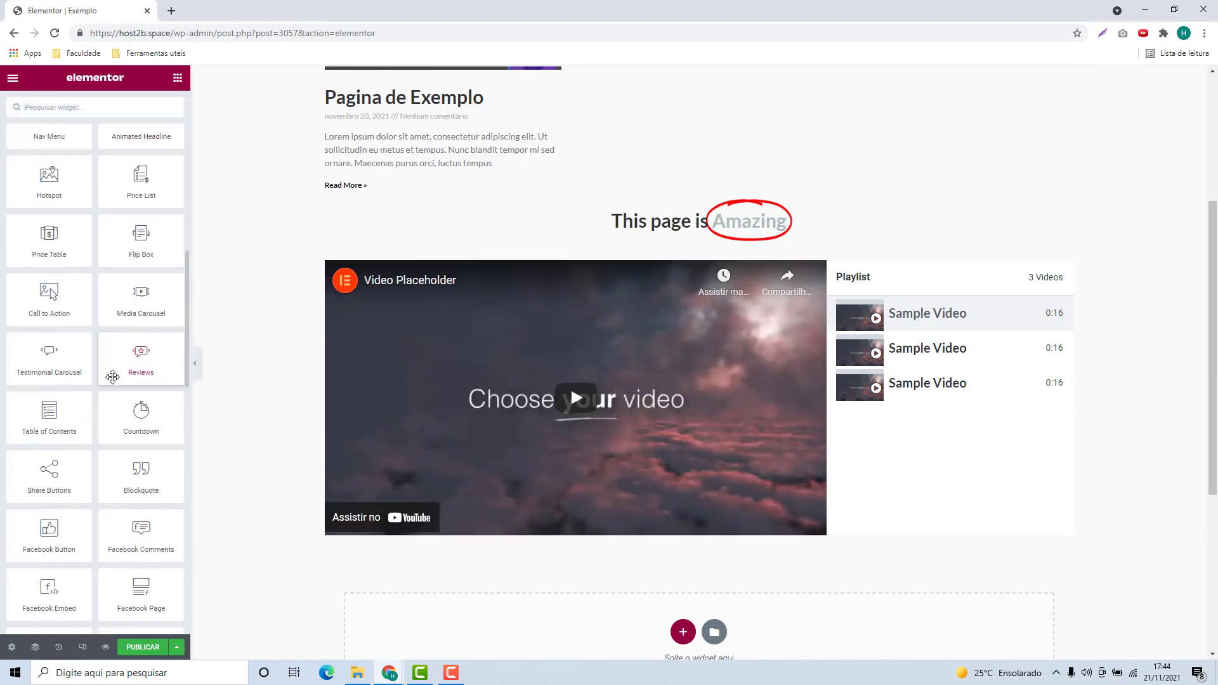
pyautogui.scroll(-6, 112, 377)
pyautogui.scroll(-1, 718, 612)
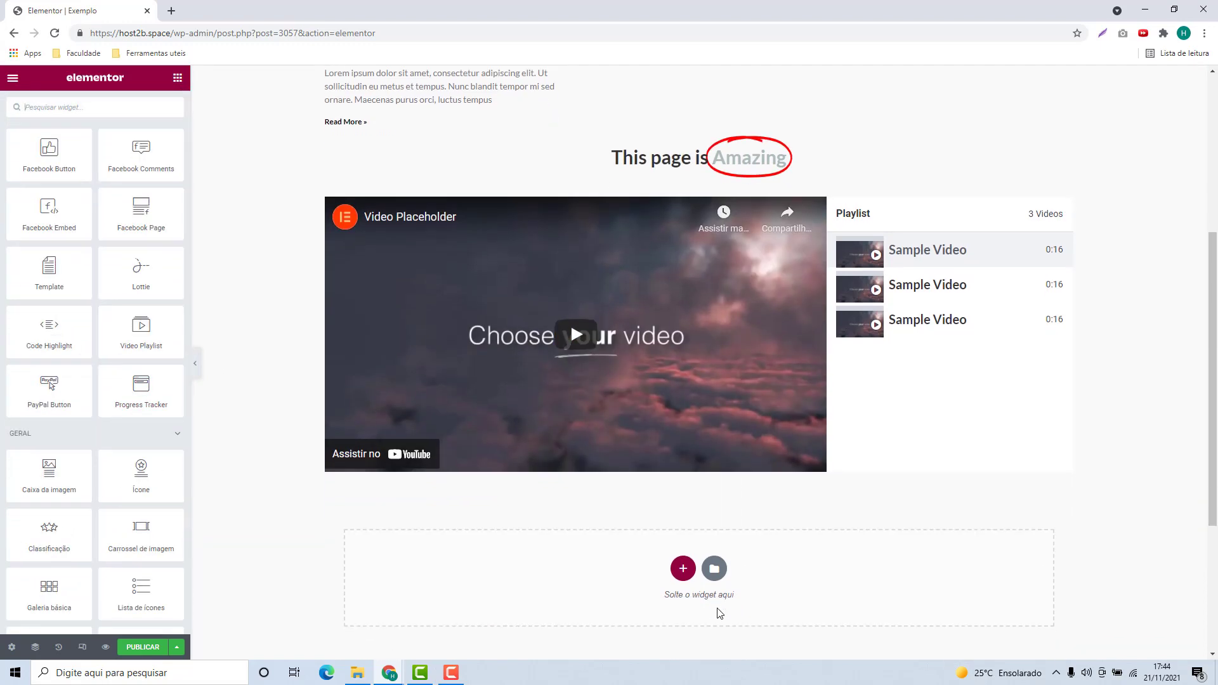
pyautogui.click(715, 641)
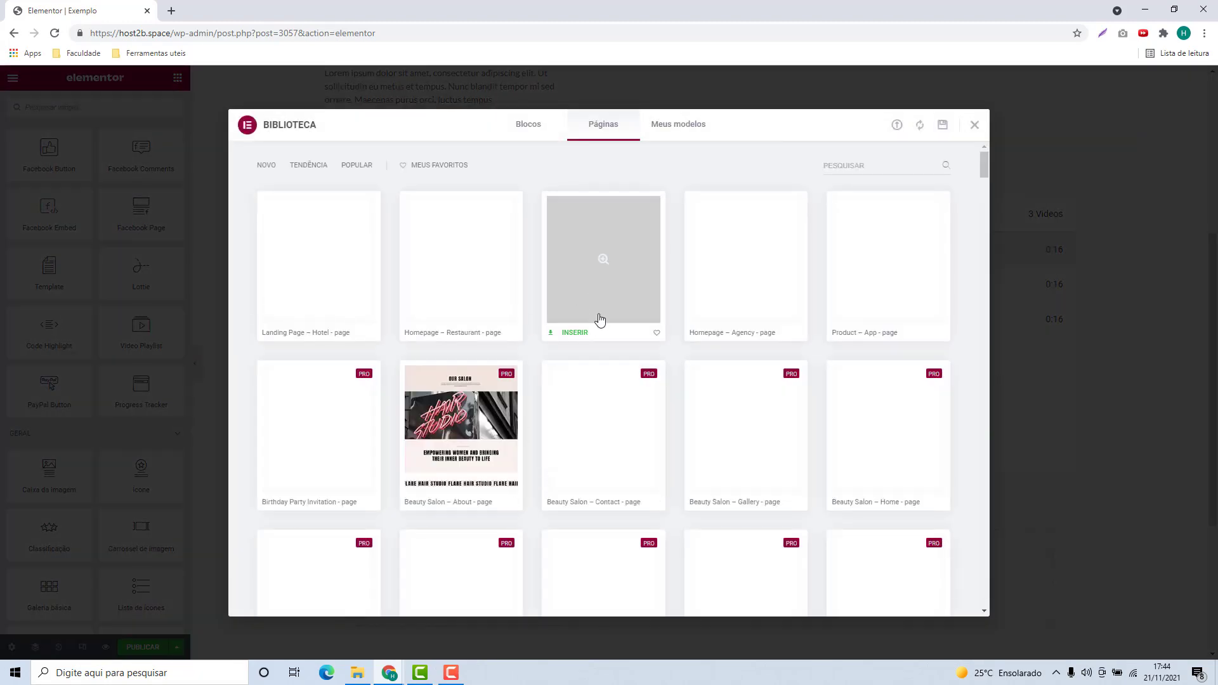
pyautogui.scroll(-3, 809, 363)
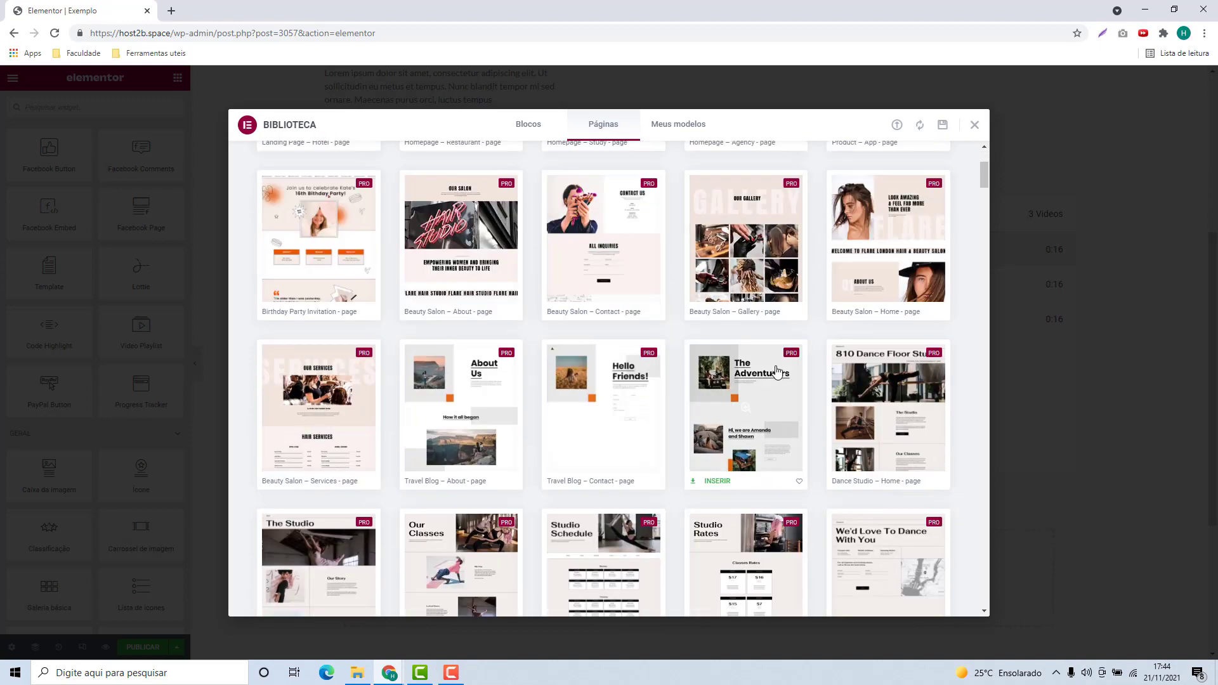
pyautogui.scroll(-18, 761, 364)
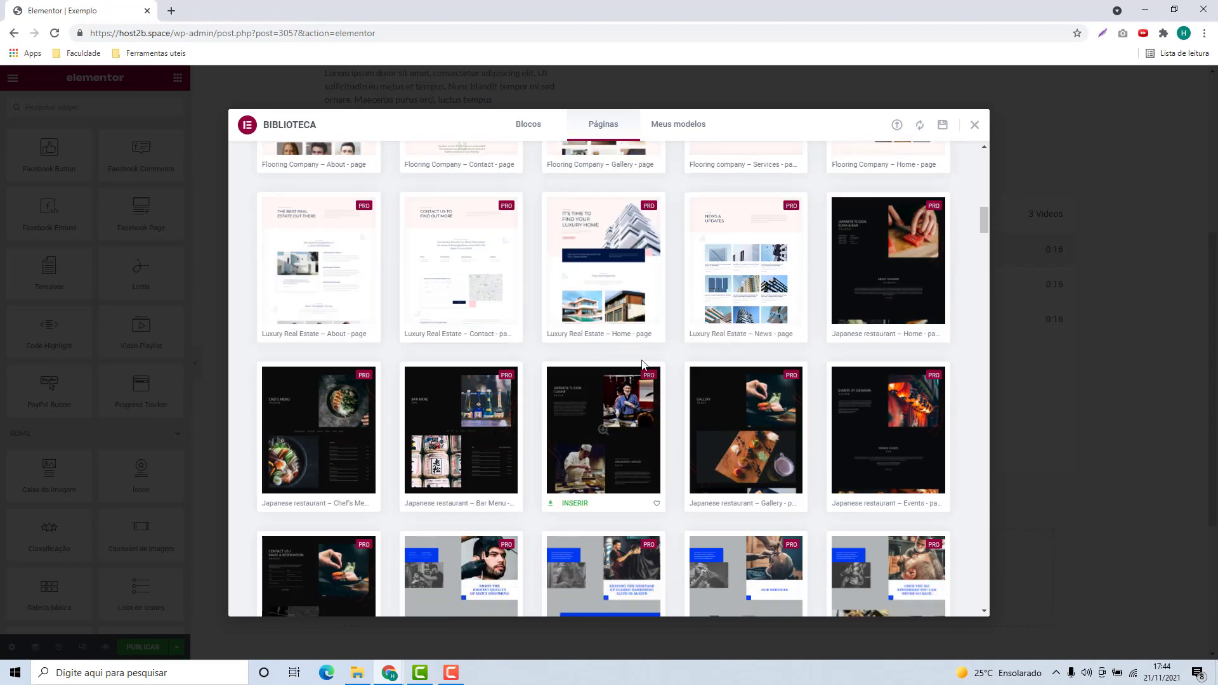
pyautogui.scroll(20, 636, 362)
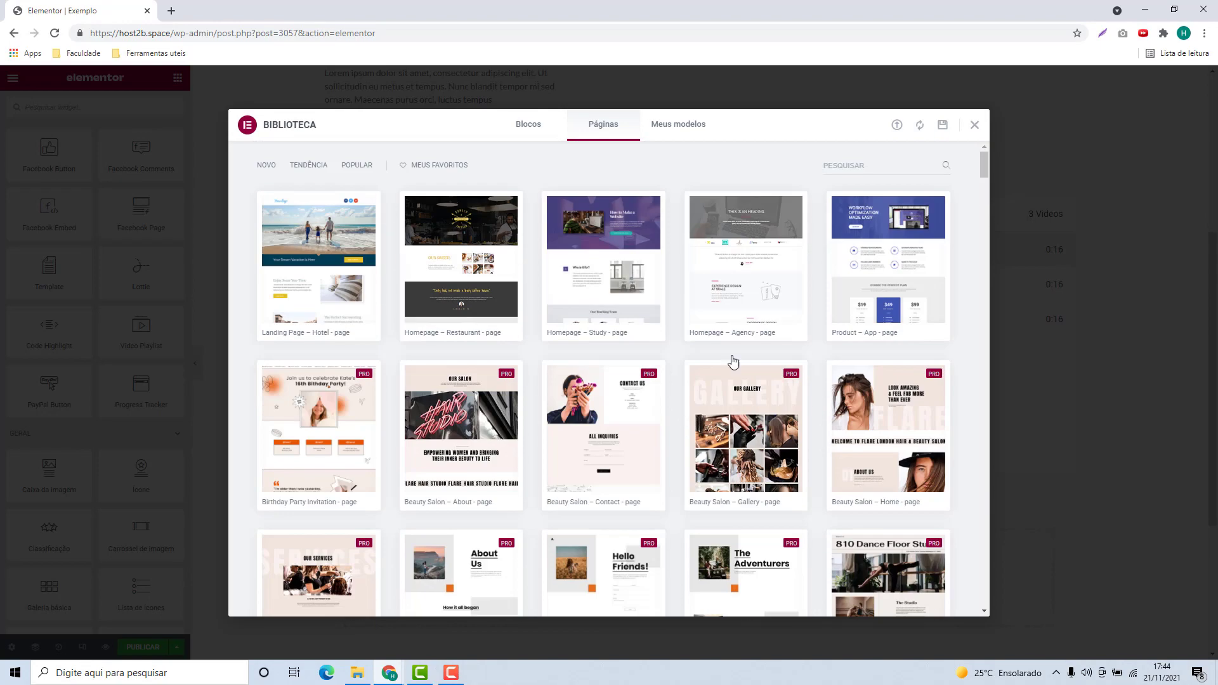